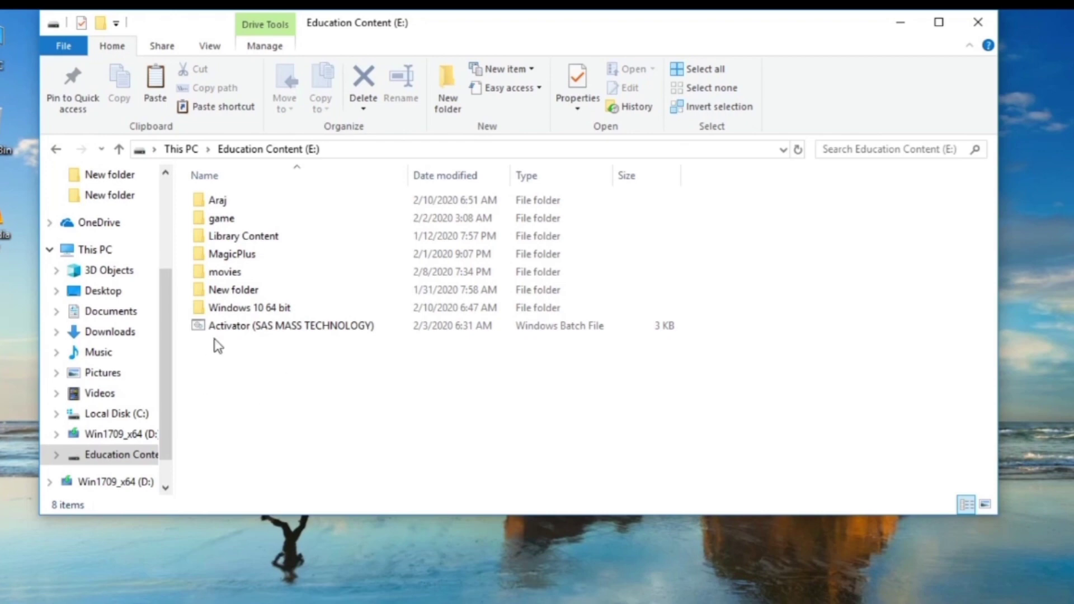
# Run the kfe704af08cm installer in the Araj folder as administrator.
pyautogui.doubleClick(277, 207)
pyautogui.click(232, 207)
pyautogui.rightClick(232, 206)
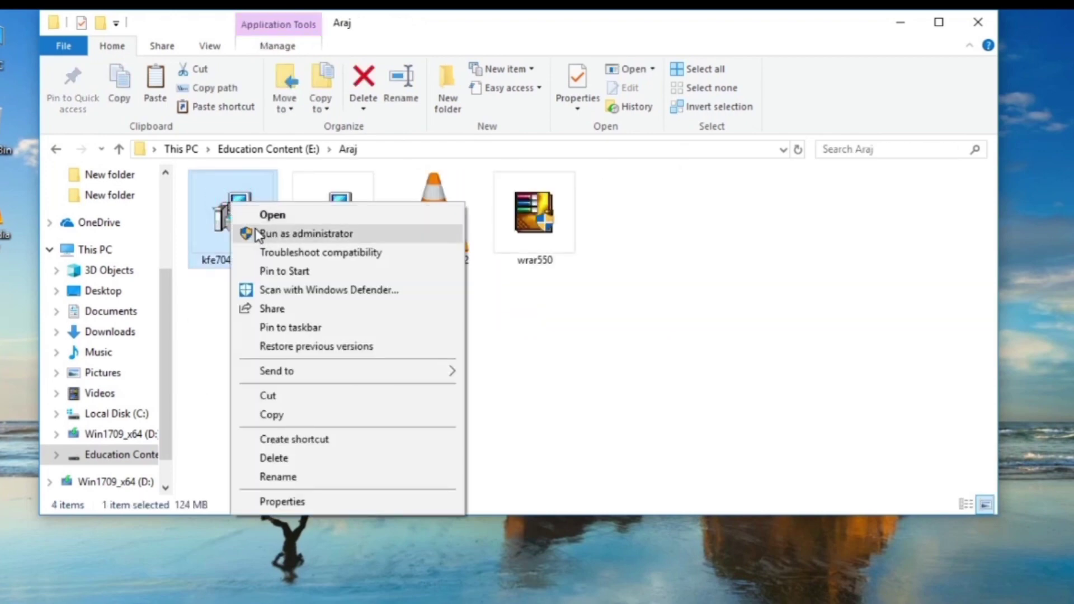
pyautogui.click(278, 232)
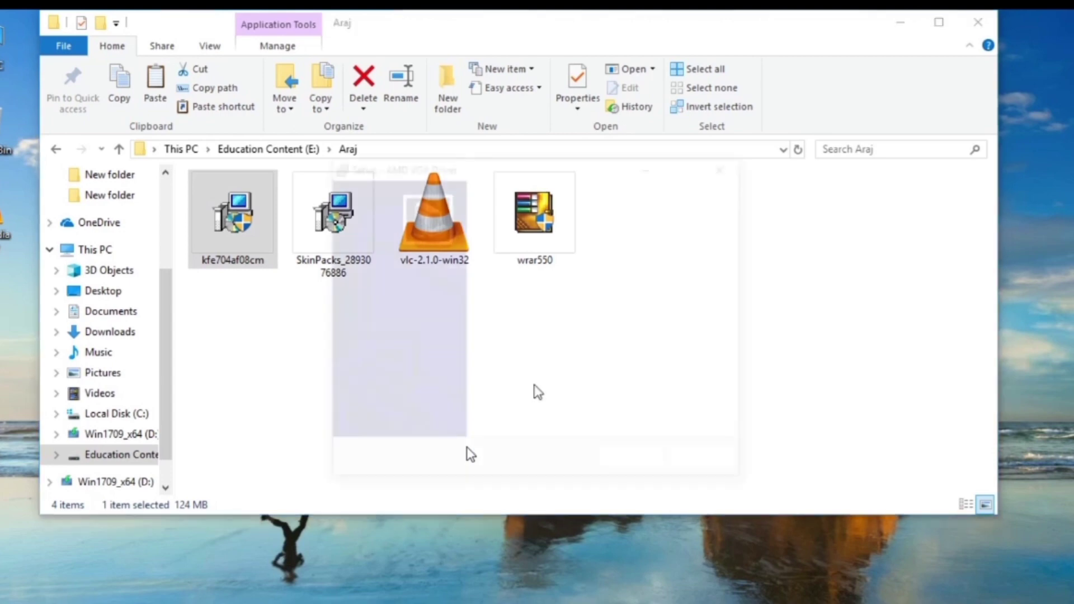
# Allow AMD VGA Driver Setup to run and accept its license agreement.
pyautogui.click(924, 19)
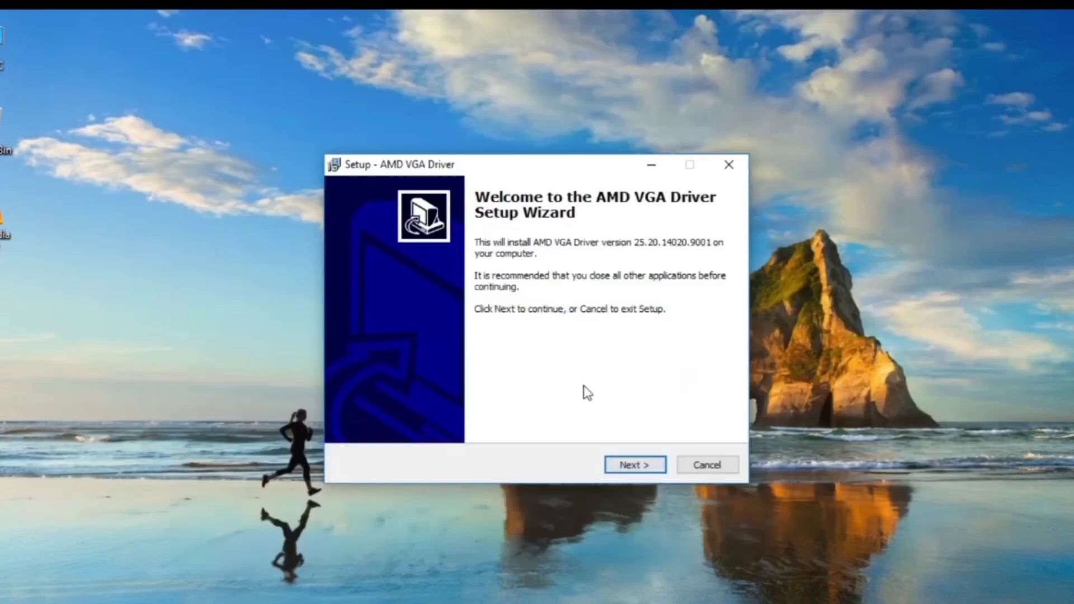
pyautogui.click(633, 464)
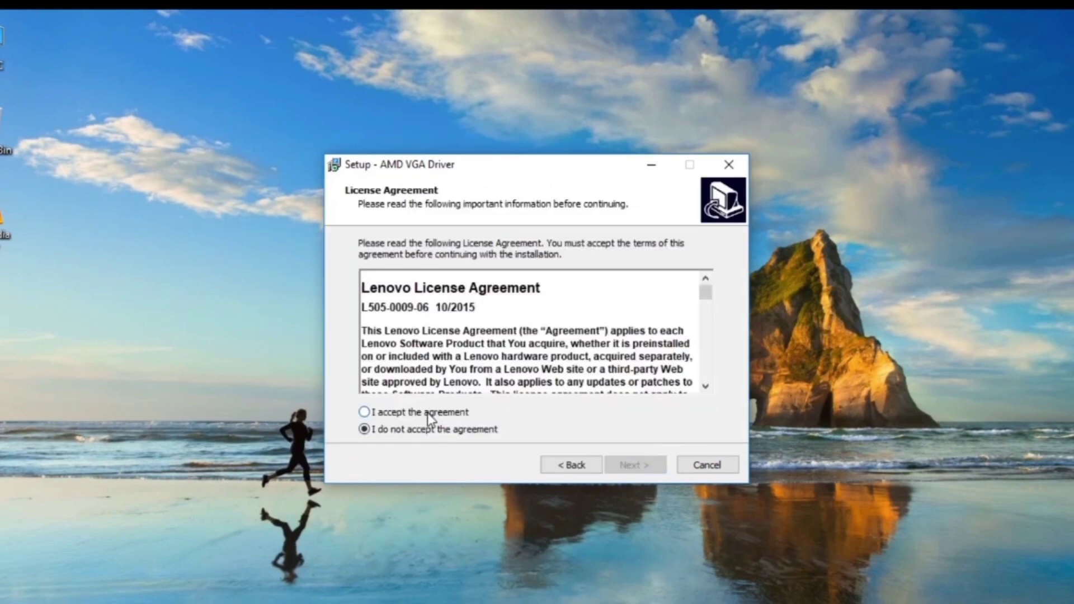
pyautogui.click(428, 413)
# Install the driver files into the existing C:\Drivers\VGA folder.
pyautogui.click(624, 464)
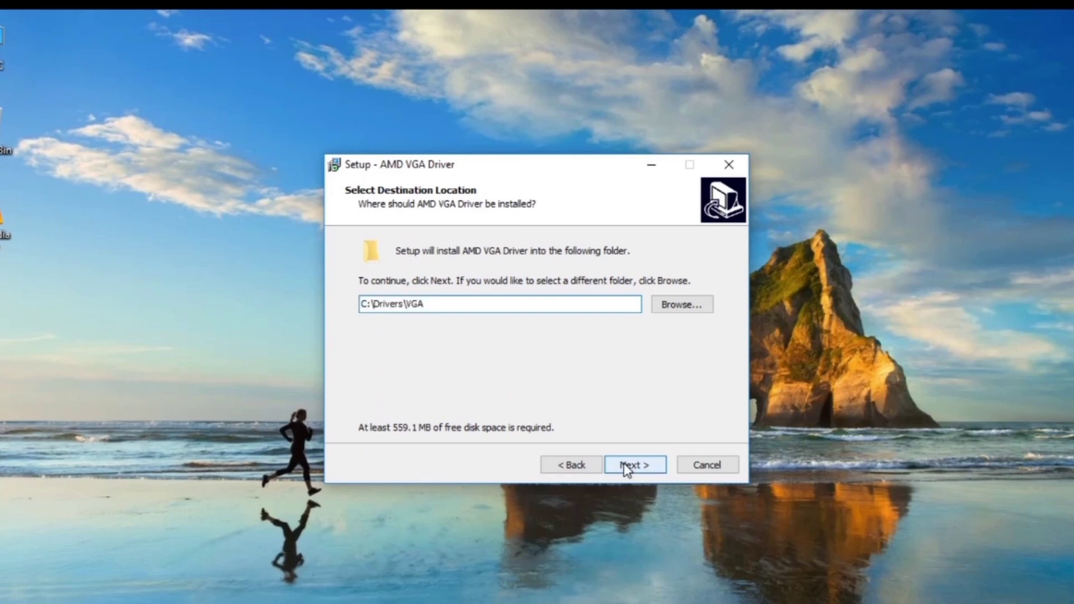
pyautogui.click(624, 463)
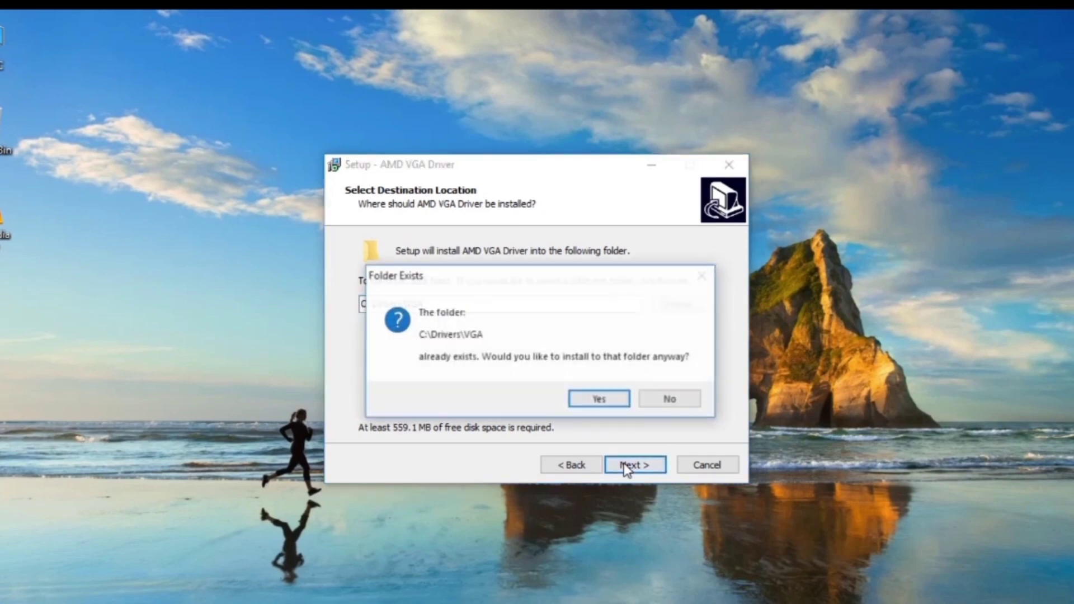
pyautogui.click(600, 399)
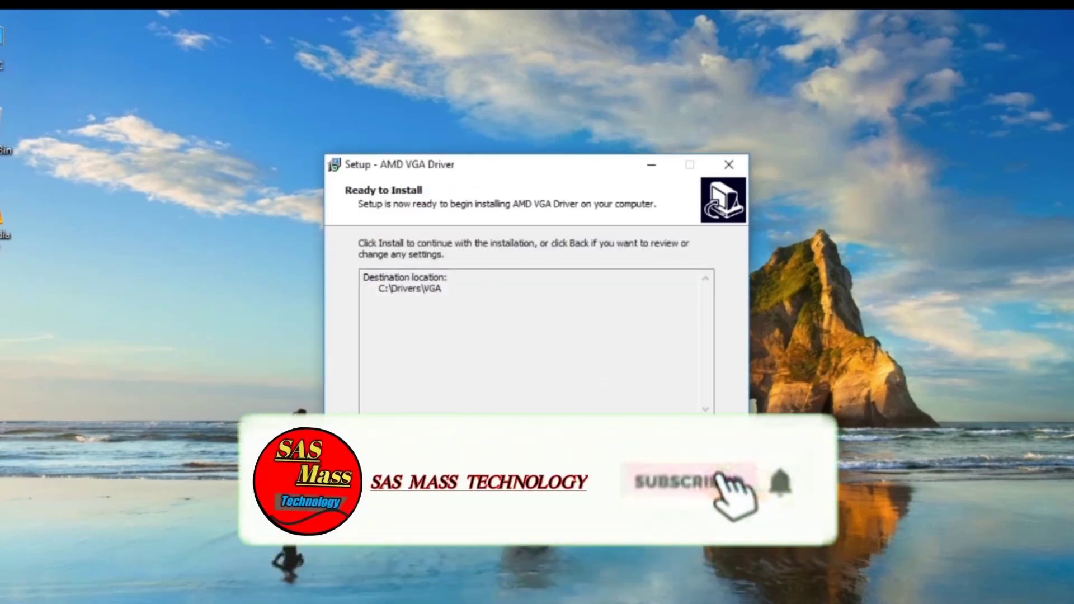
pyautogui.click(625, 463)
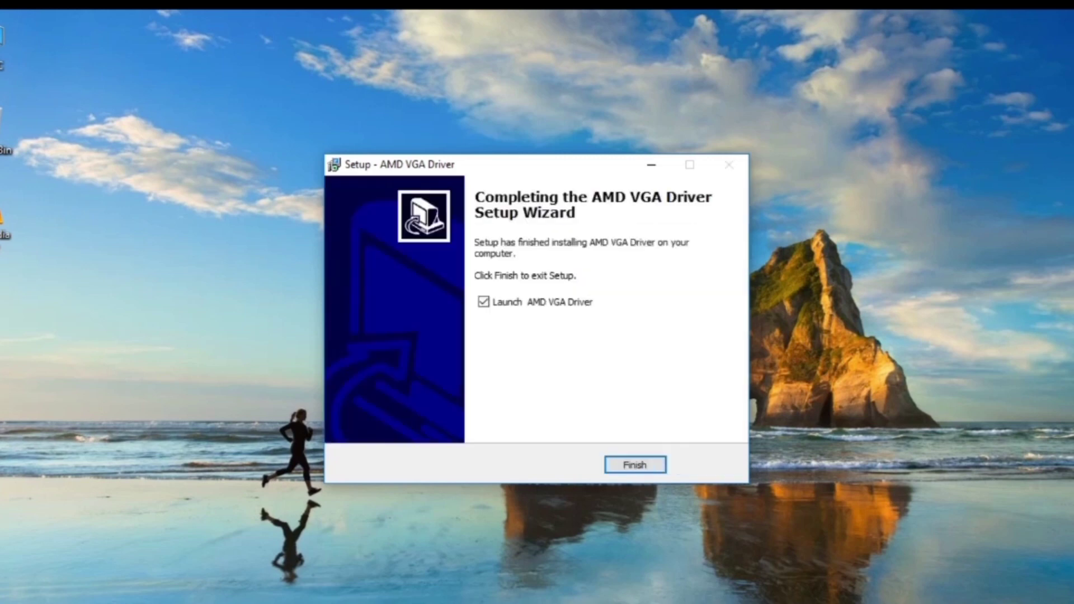
# Launch the Radeon installer and accept the AMD Software EULA to start hardware detection.
pyautogui.click(635, 464)
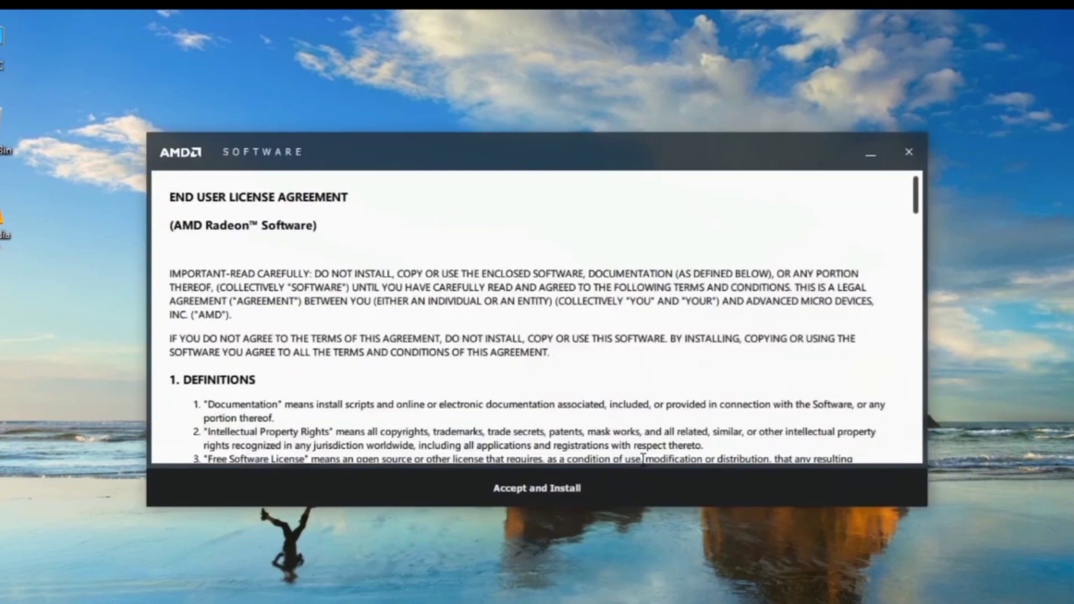
pyautogui.click(648, 493)
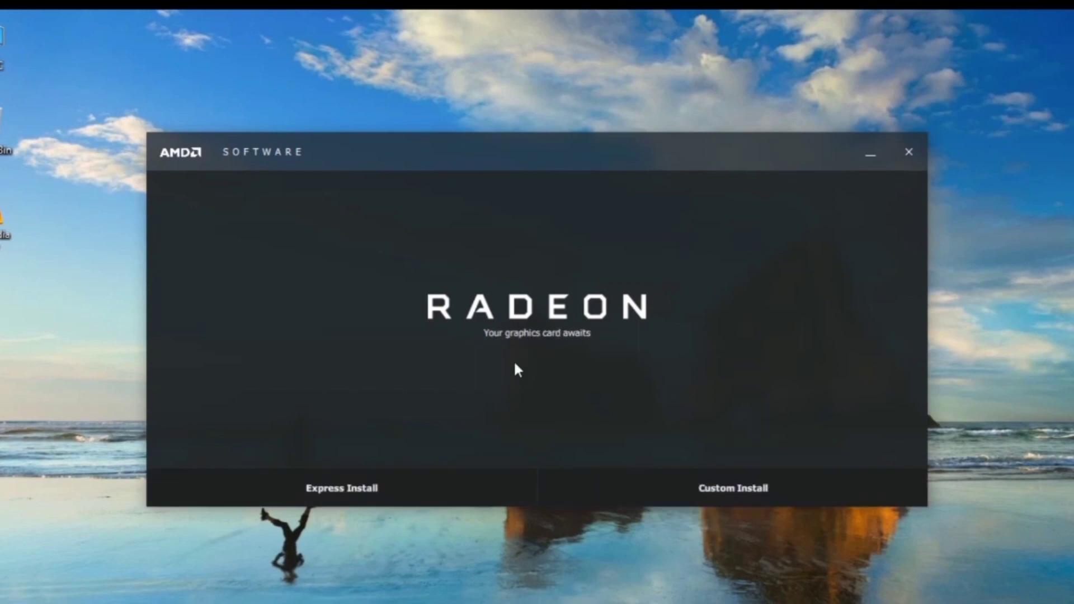
# Run Express Install of Radeon Software 18.40.20.09.
pyautogui.click(652, 475)
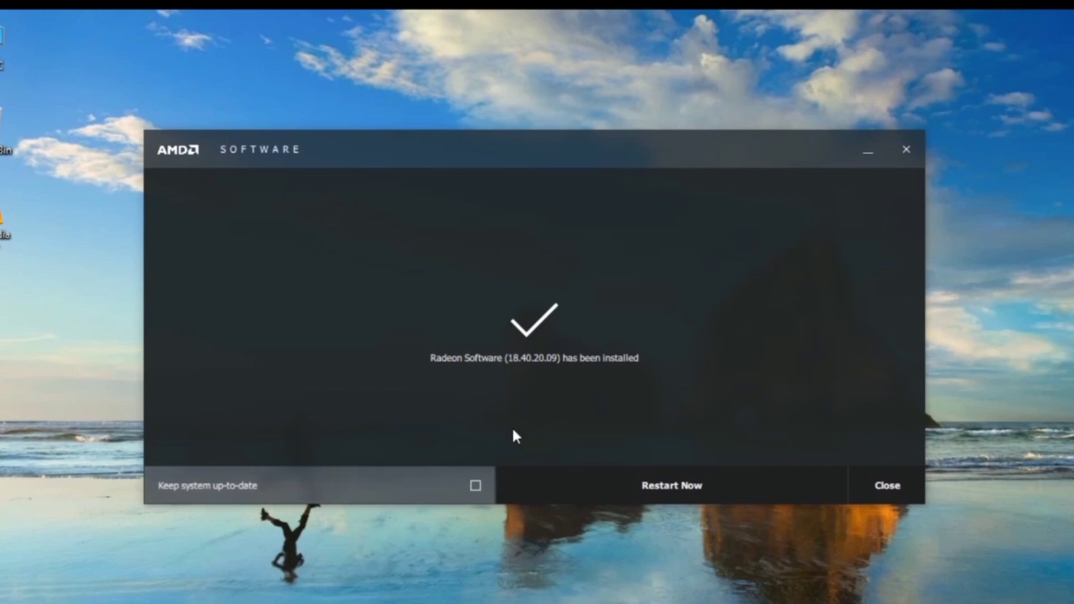
# Choose Restart Now on the Radeon Software completion screen.
pyautogui.click(652, 491)
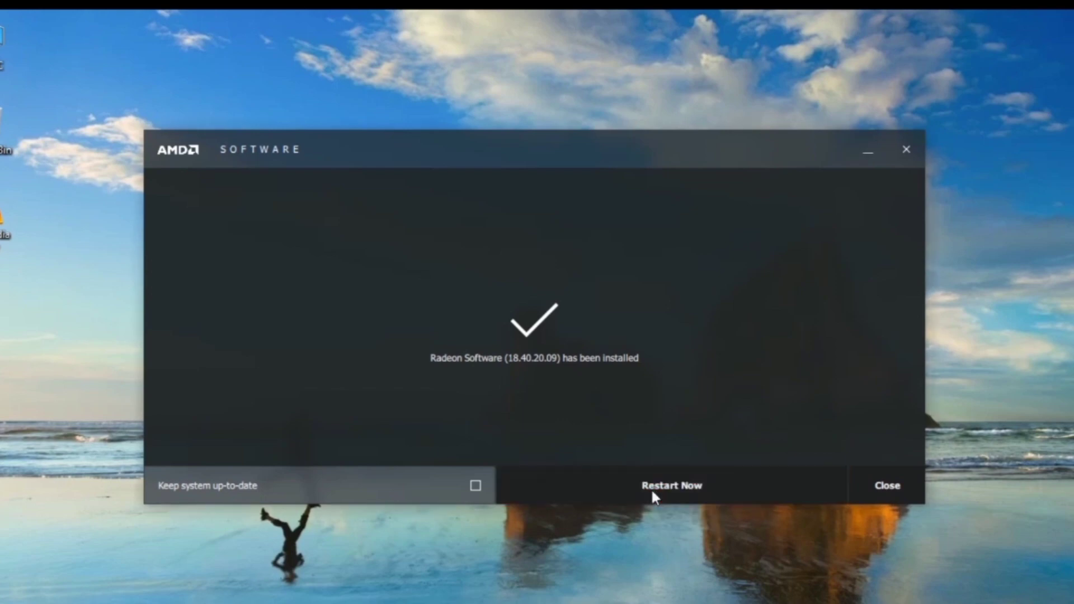